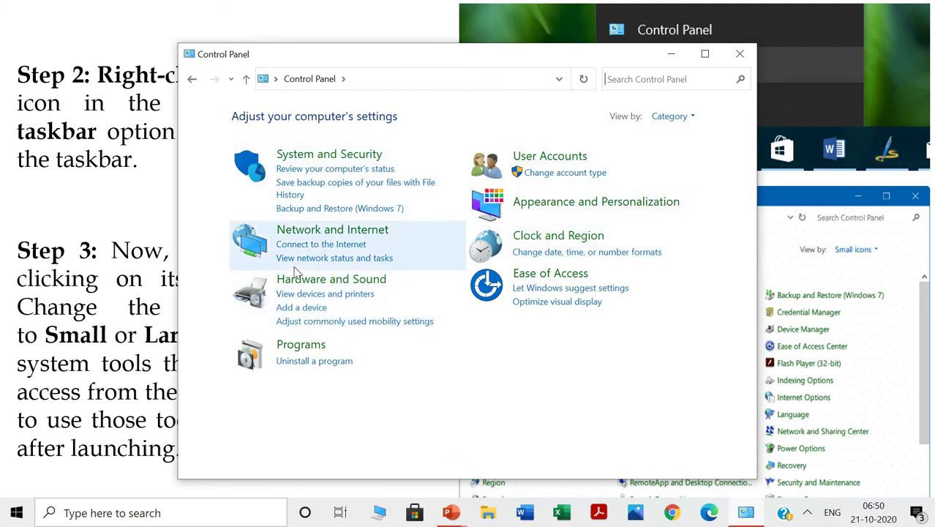
Step: Open the Network and Sharing Center, check the available Wi-Fi networks and the active connection, and return to the main category list
left_click(333, 234)
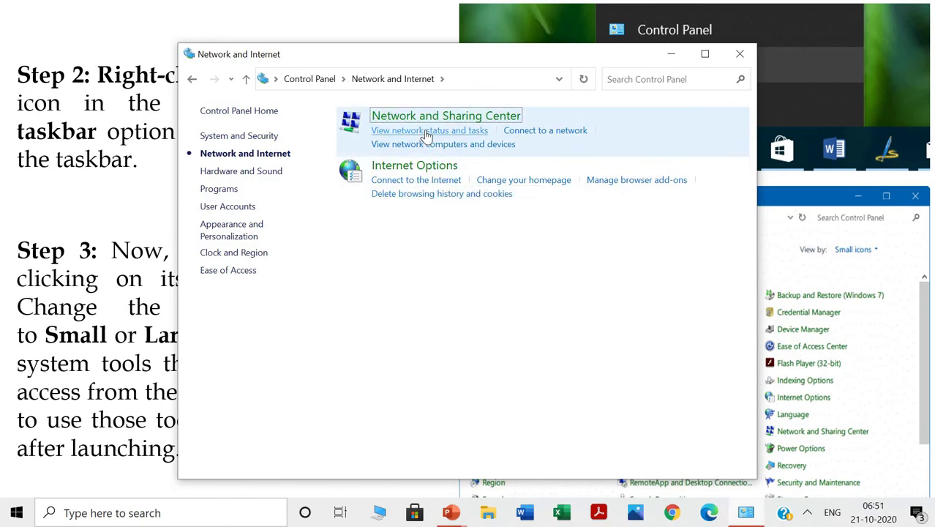
left_click(427, 135)
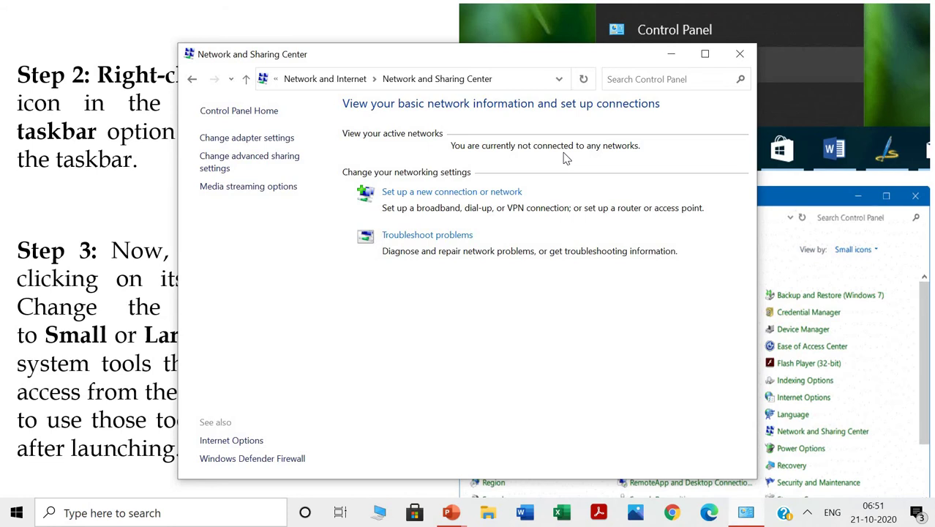
left_click(808, 513)
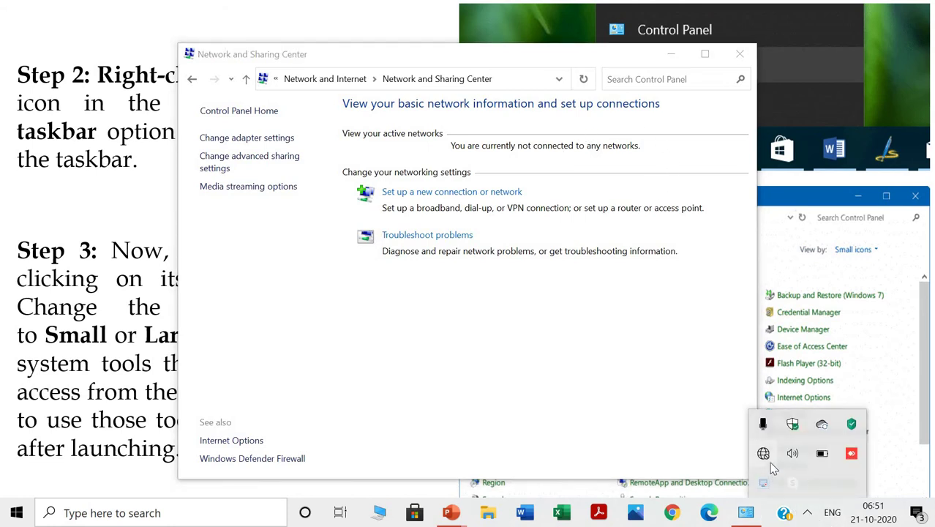
left_click(763, 454)
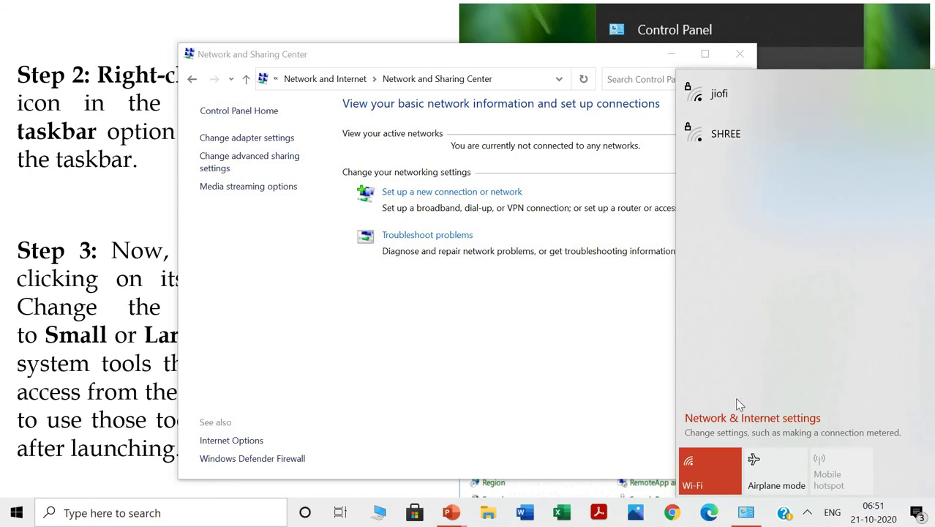
left_click(808, 517)
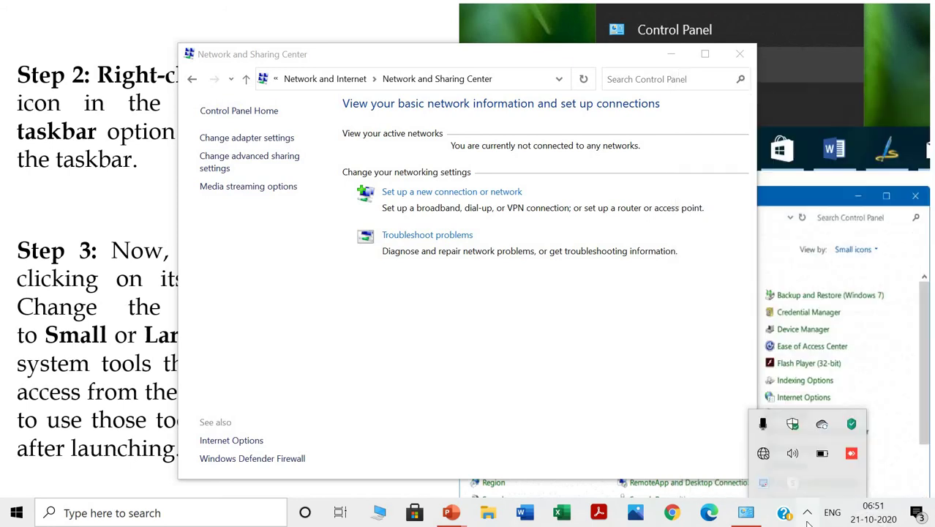
left_click(767, 456)
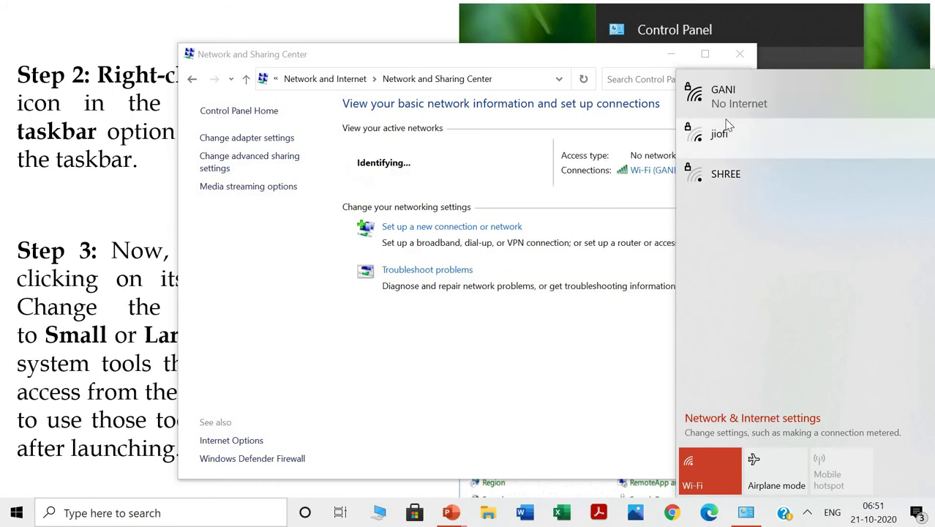
left_click(424, 363)
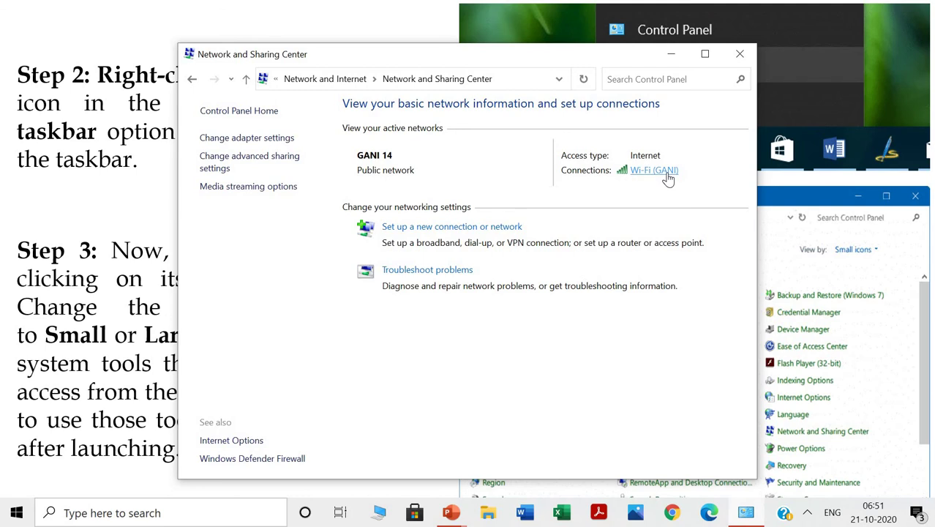
left_click(192, 80)
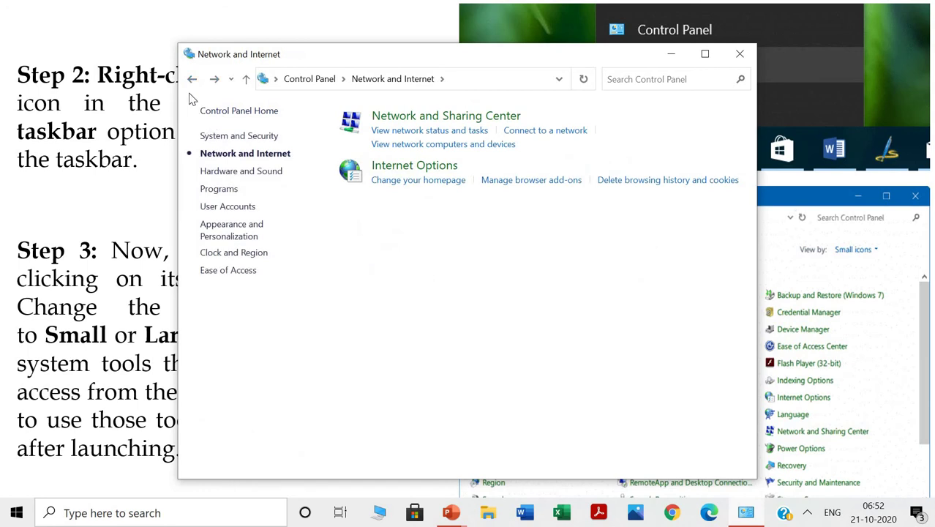
left_click(191, 79)
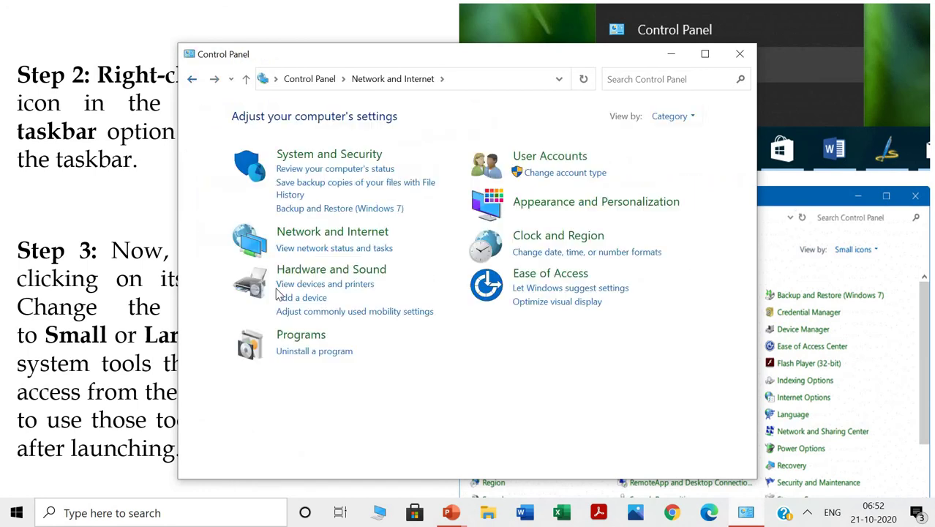
Step: Open the system volume adjustment under Hardware and Sound, view the Volume Mixer levels, and close it
left_click(323, 269)
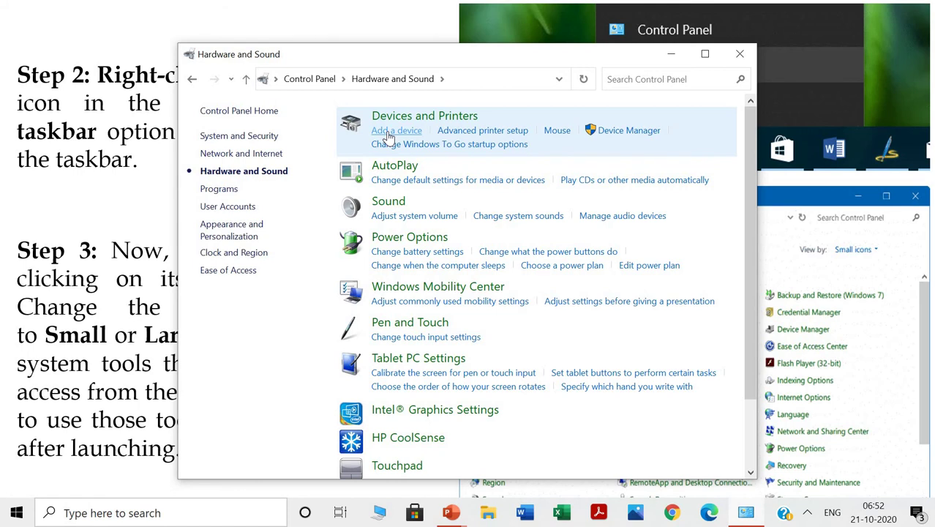
left_click(422, 219)
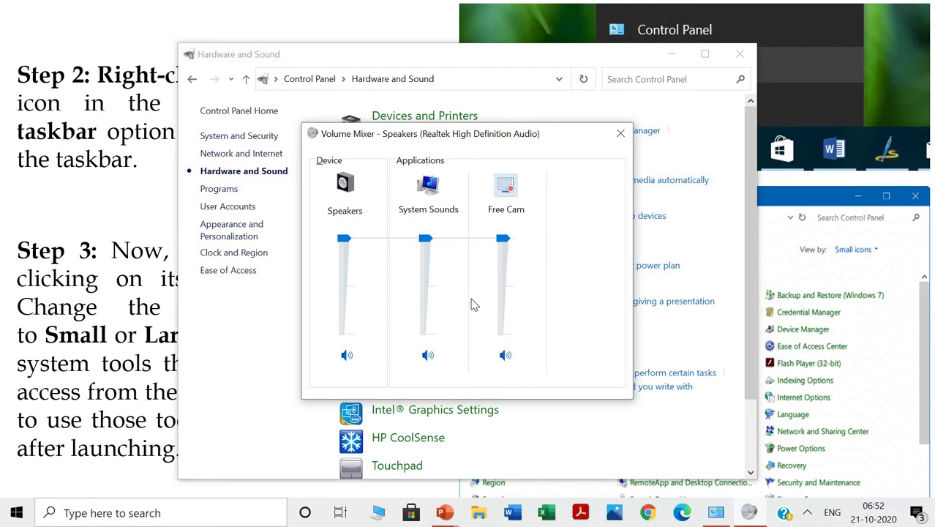
left_click(621, 133)
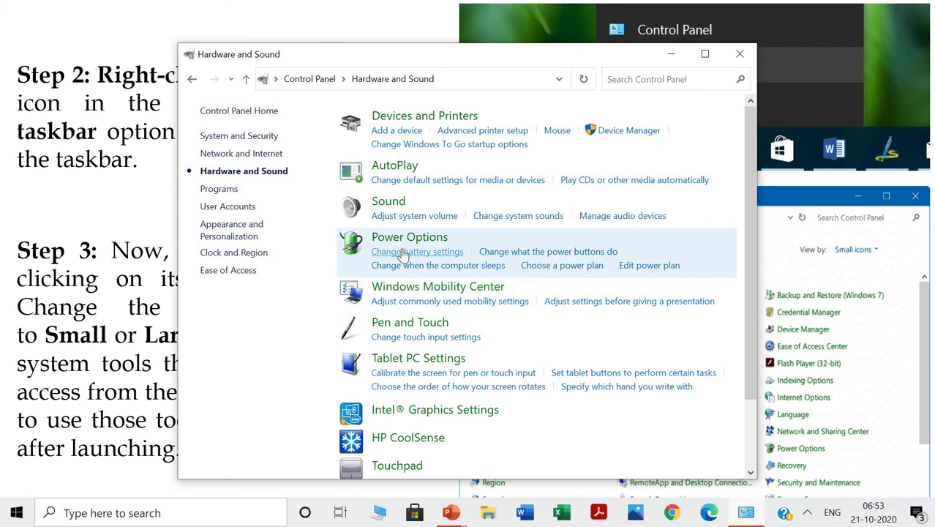
Step: Review the power plans and the Pen and Touch input settings under Hardware and Sound, leaving both without changes
left_click(402, 251)
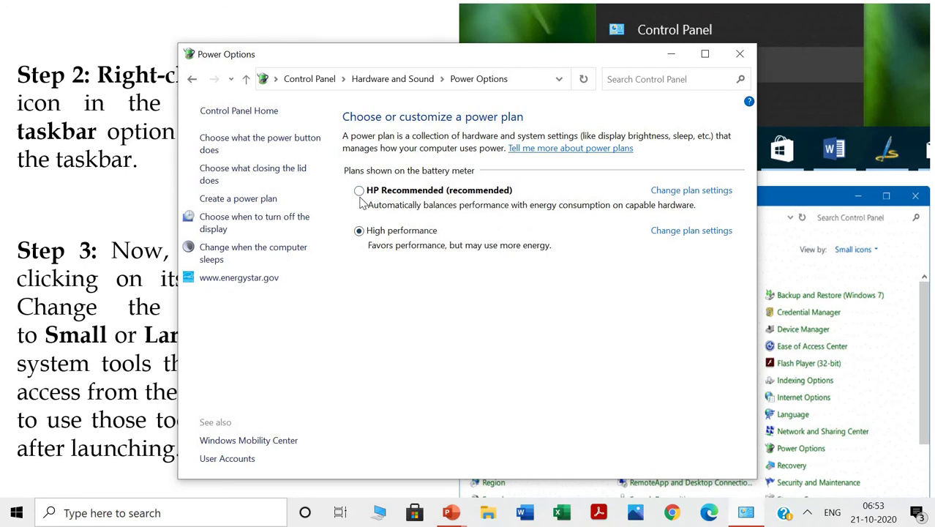
left_click(193, 79)
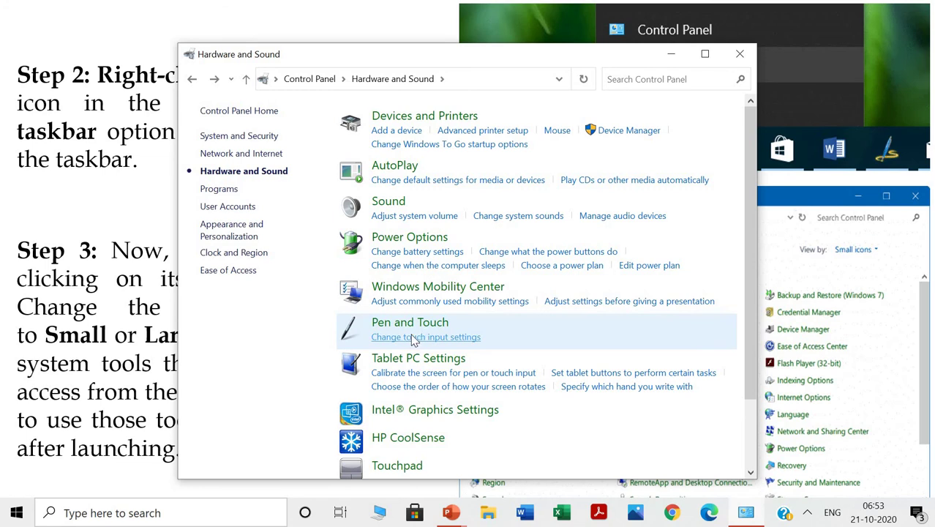
left_click(410, 337)
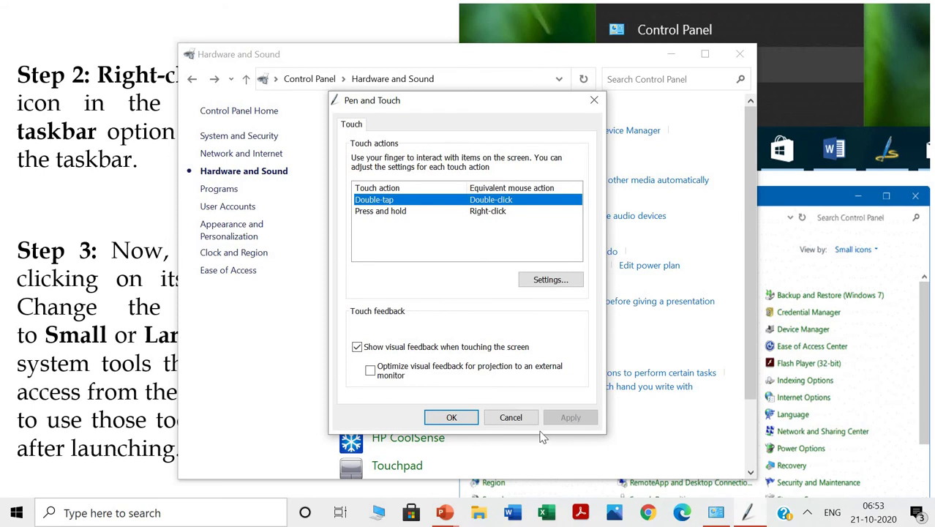
left_click(514, 420)
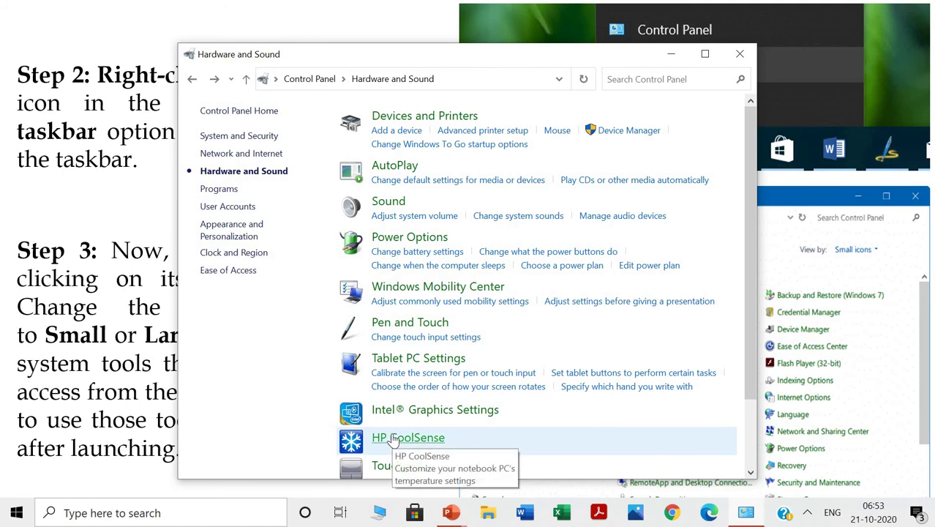
left_click(192, 82)
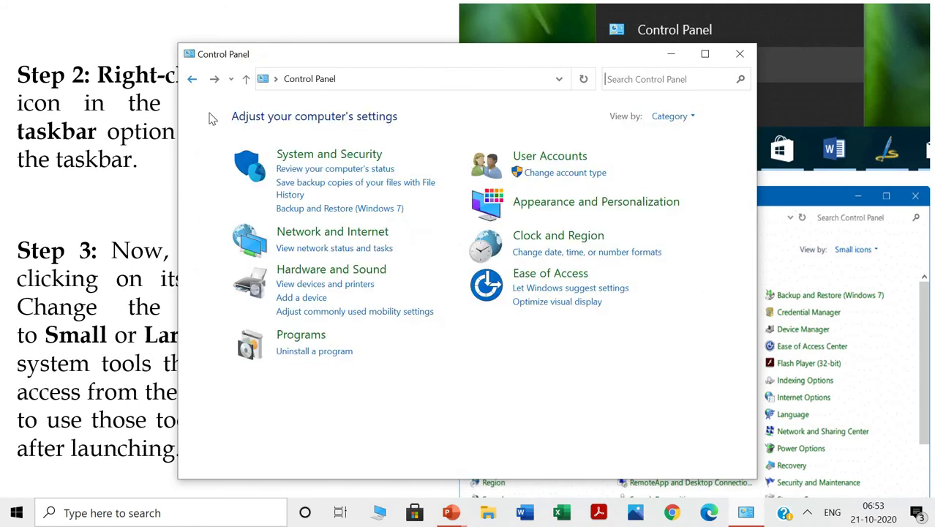
Step: Open the list of installed programs in the Programs category and look through it from beginning to end
left_click(306, 339)
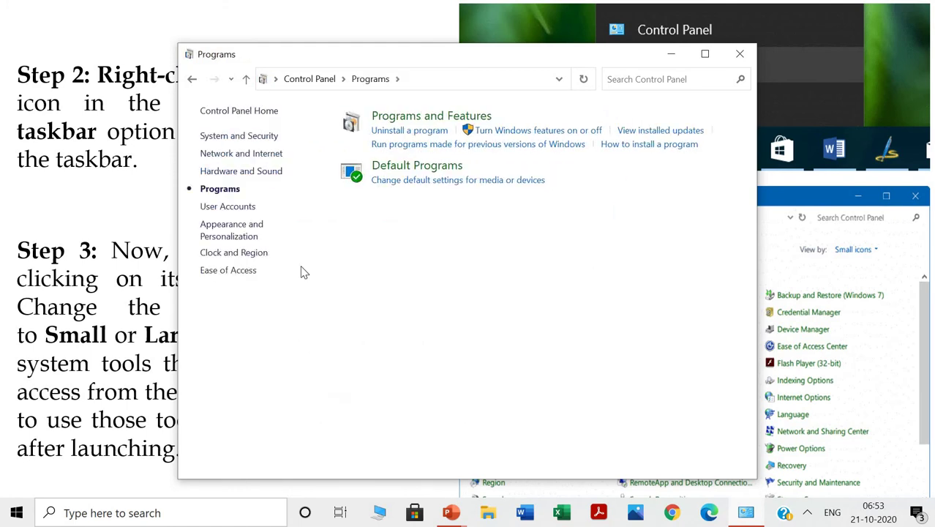
left_click(404, 132)
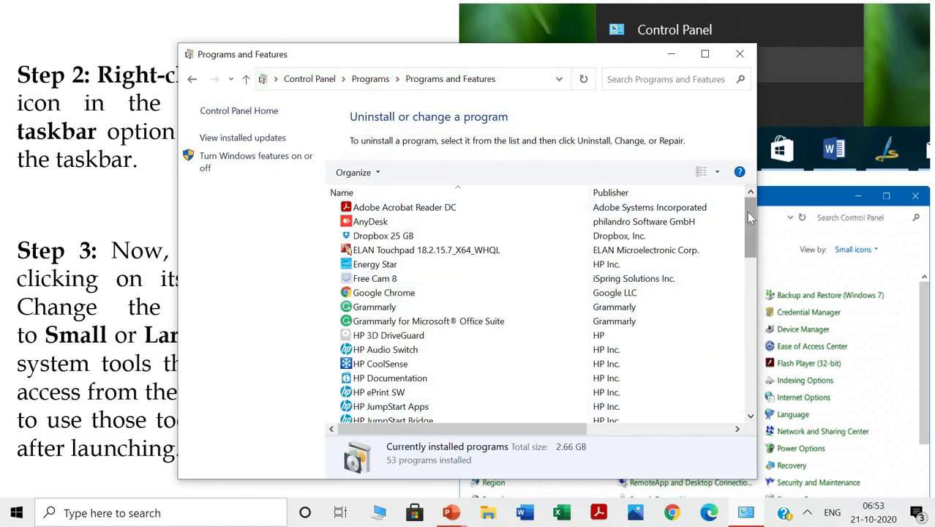
left_click_drag(748, 212, 754, 406)
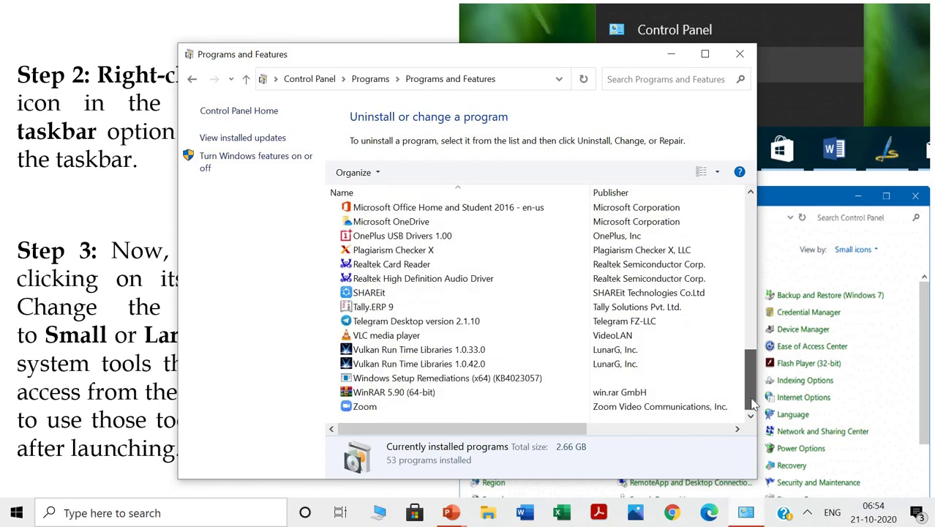
scroll(747, 346, "up", 5)
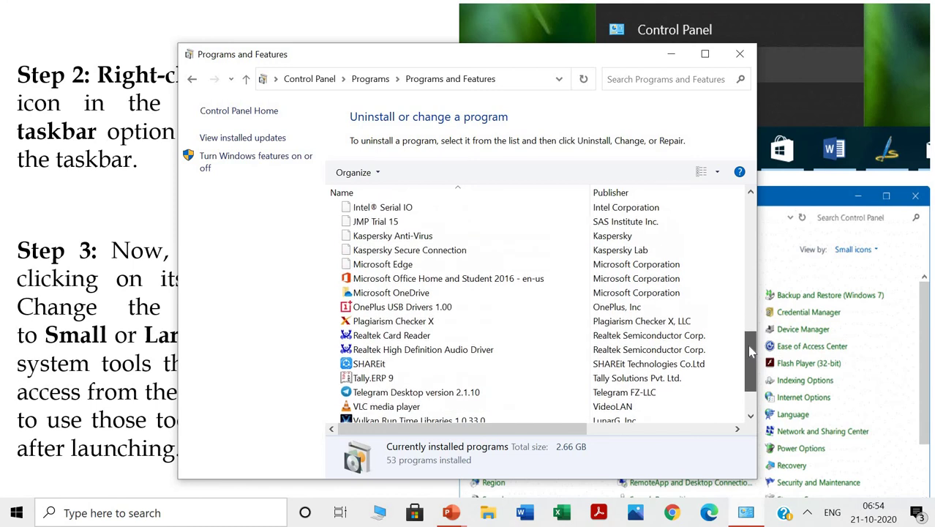
scroll(750, 296, "up", 7)
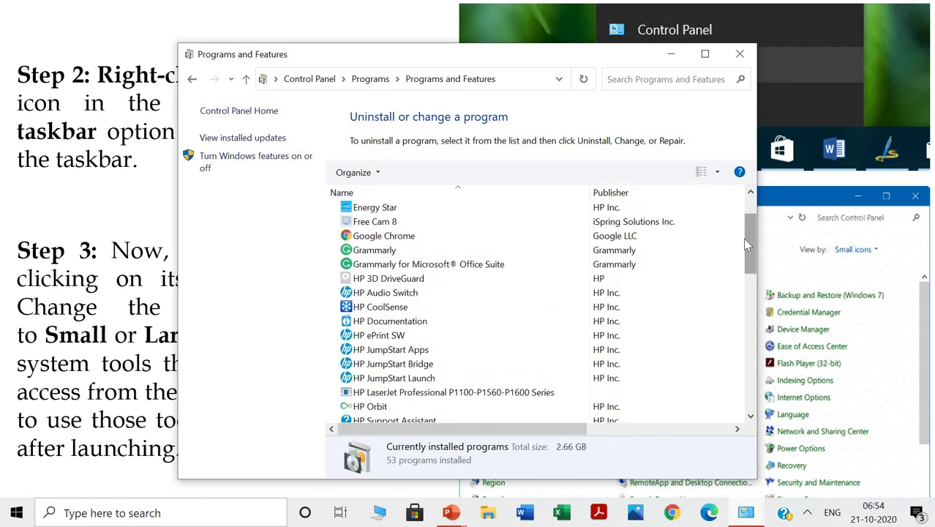
scroll(747, 247, "up", 2)
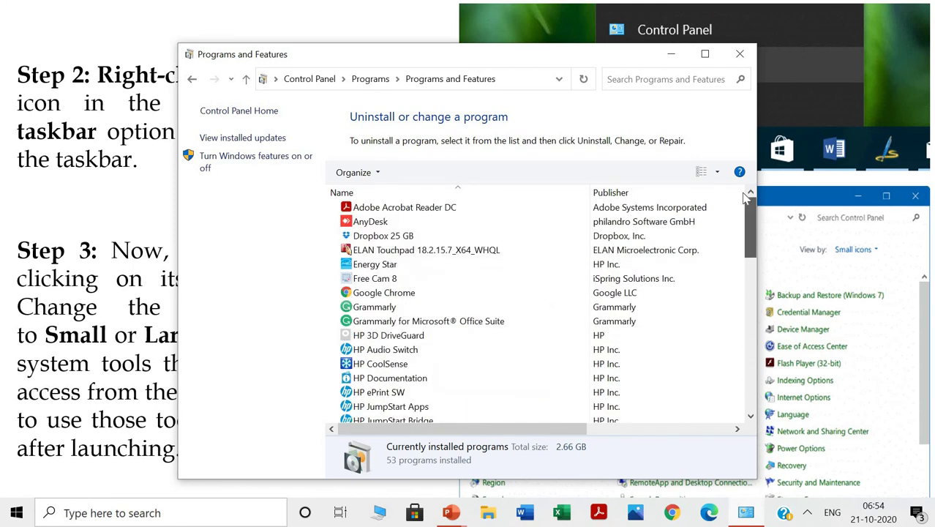
Step: Start uninstalling Energy Star, cancel the removal, and return to the main category list
double_click(382, 266)
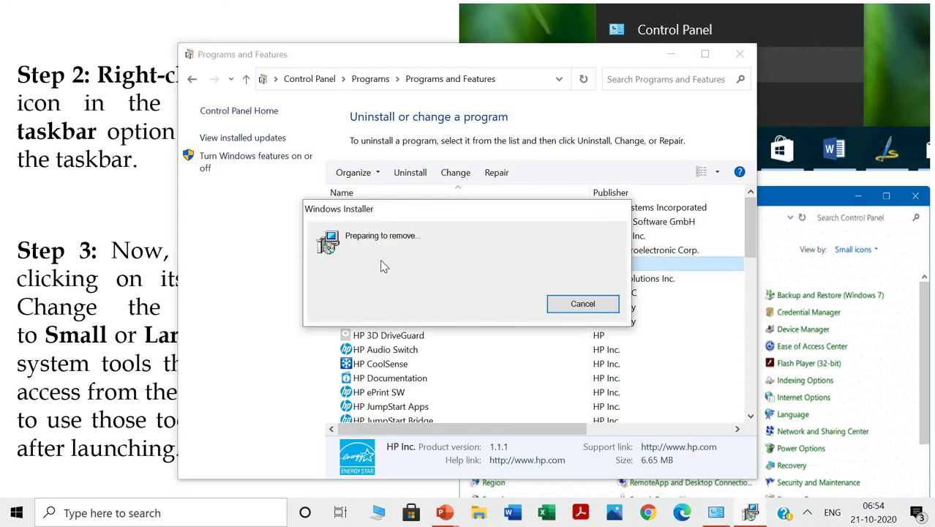
left_click(578, 303)
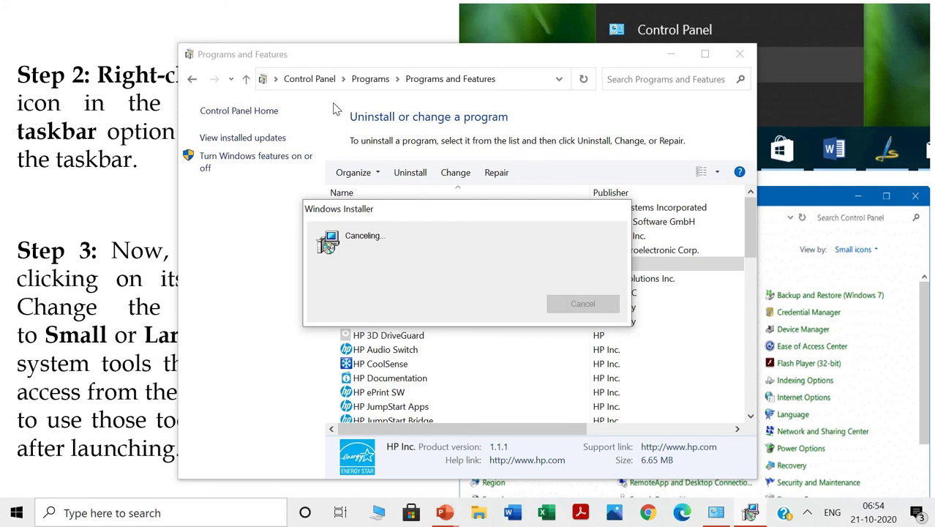
left_click(193, 80)
left_click(194, 81)
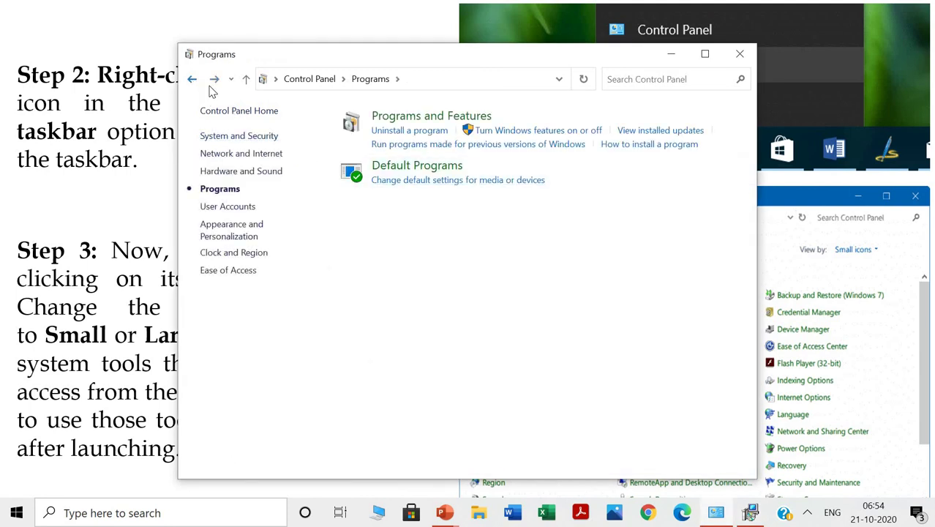
Step: View the accounts available for an account type change under User Accounts, and return to the main category list
left_click(550, 158)
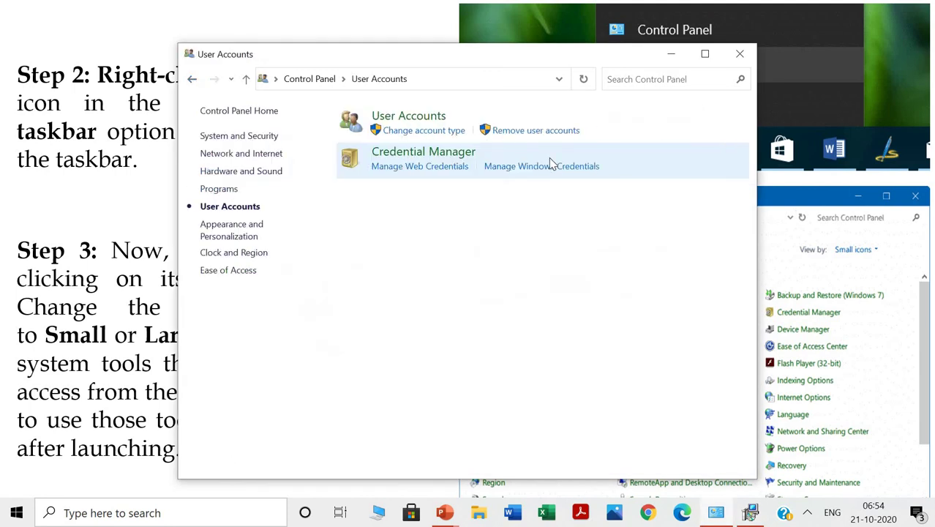
left_click(422, 136)
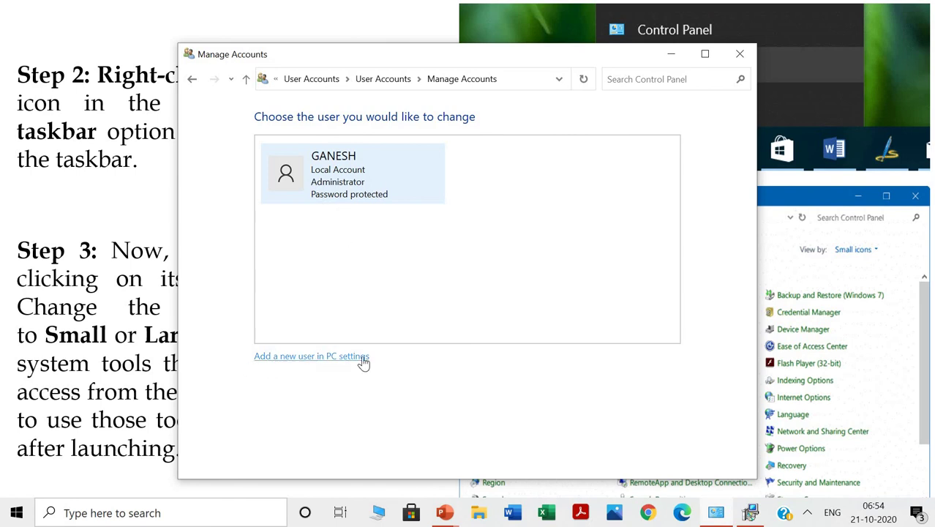
left_click(195, 83)
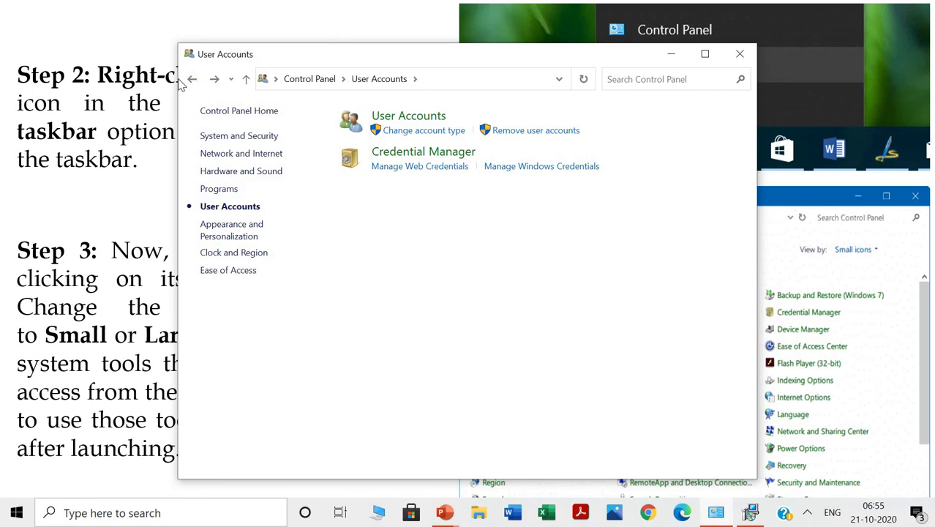
left_click(193, 80)
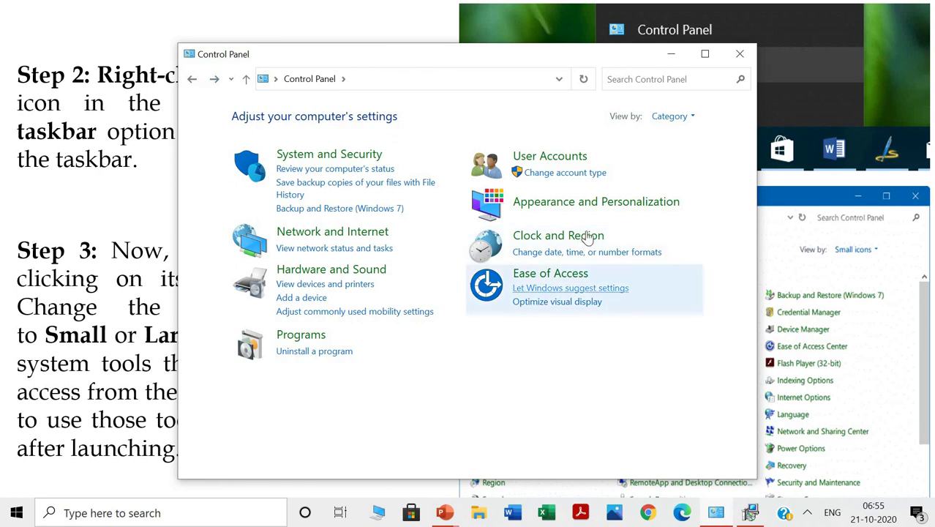
Step: Look over the Appearance and Personalization and the Clock and Region categories, and close the Control Panel
left_click(564, 205)
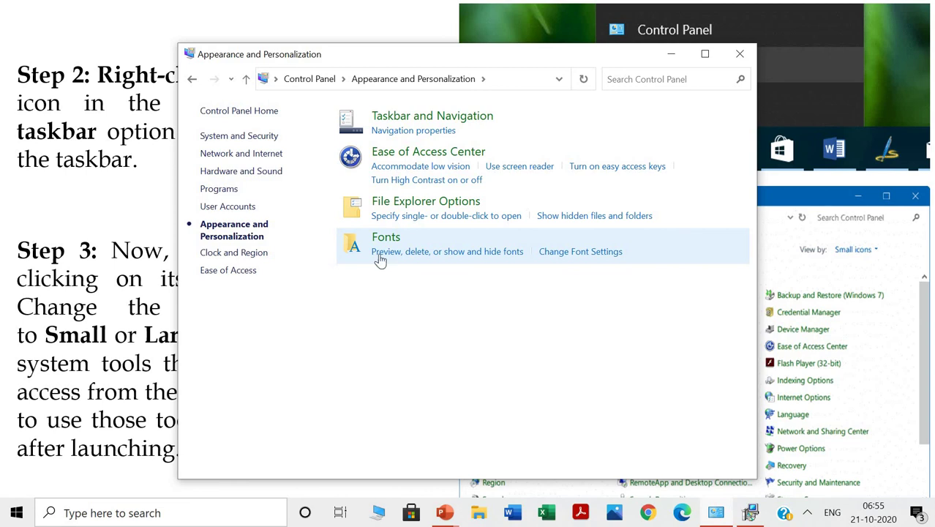
left_click(192, 82)
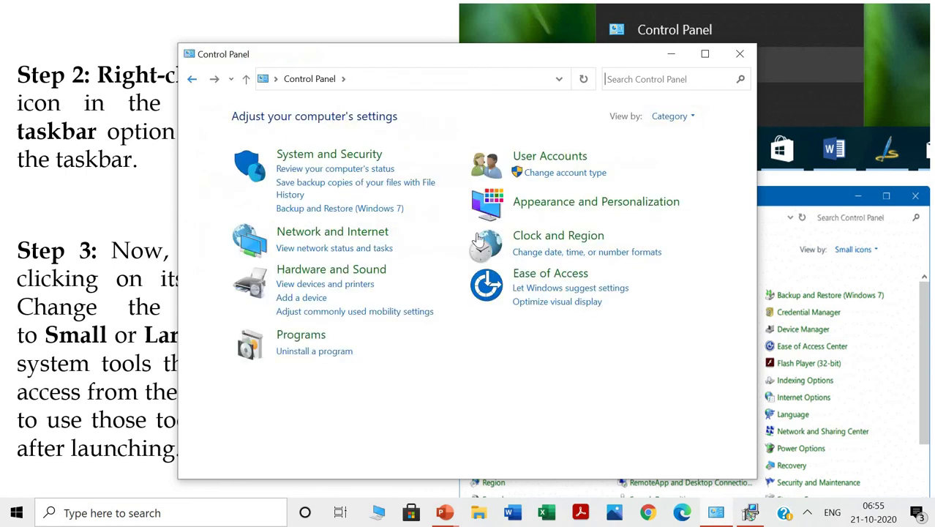
left_click(554, 237)
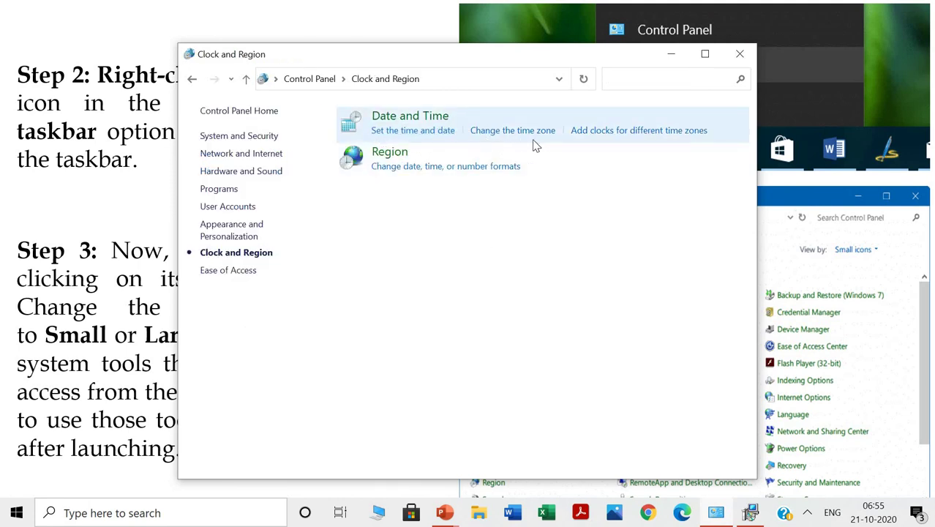
left_click(657, 135)
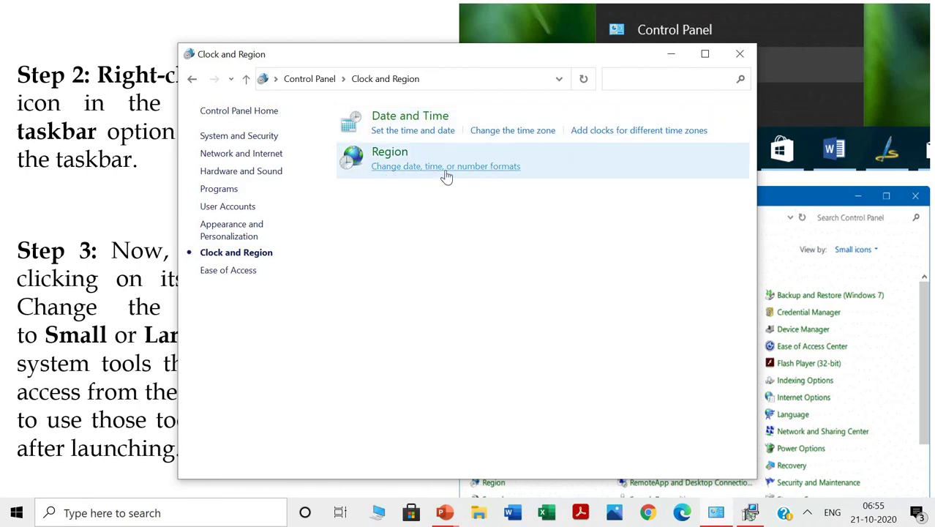
left_click(192, 80)
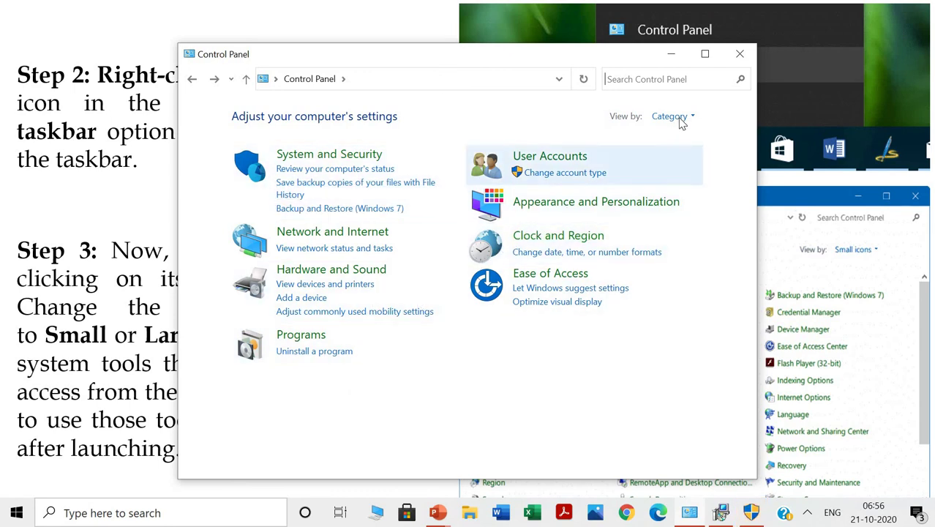
left_click(740, 54)
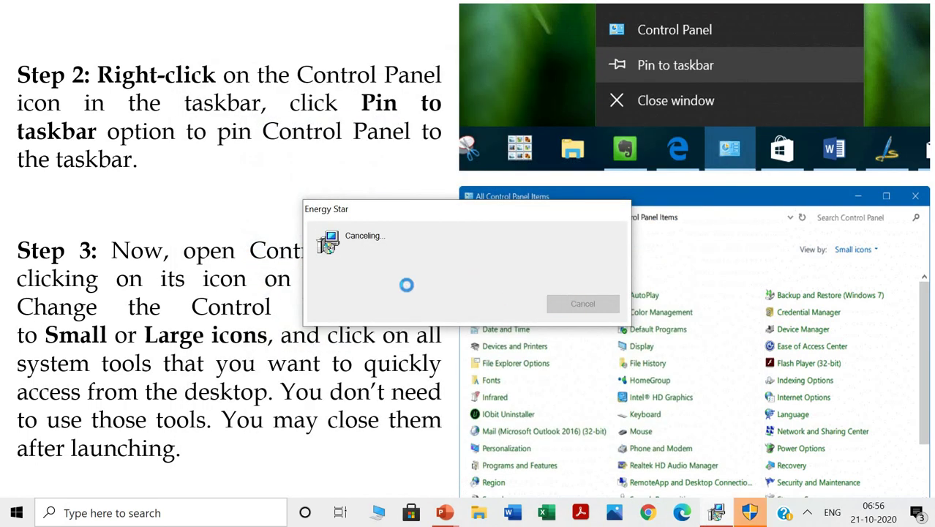